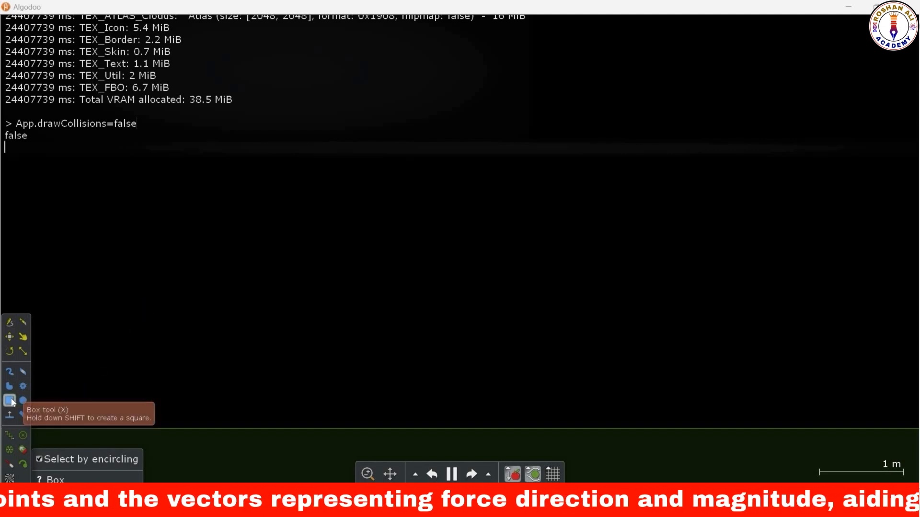
Step: Draw a wide rectangular box just above the ground and set App.drawCollisions=true in the console
drag(358, 300, 518, 378)
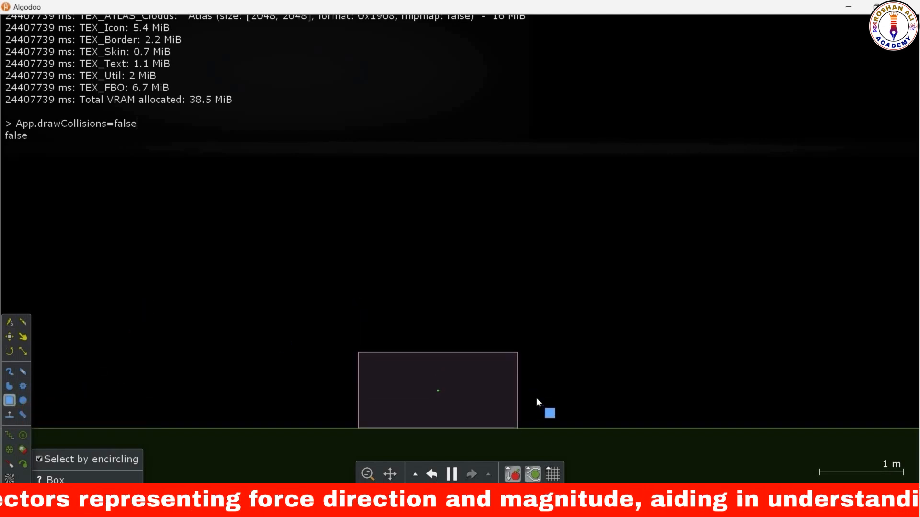
click(29, 152)
text(a)
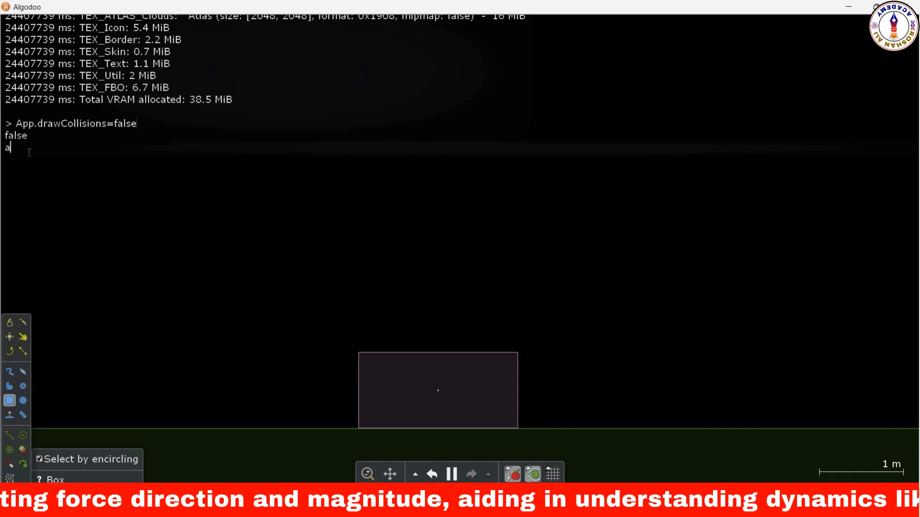
text(pp.dra)
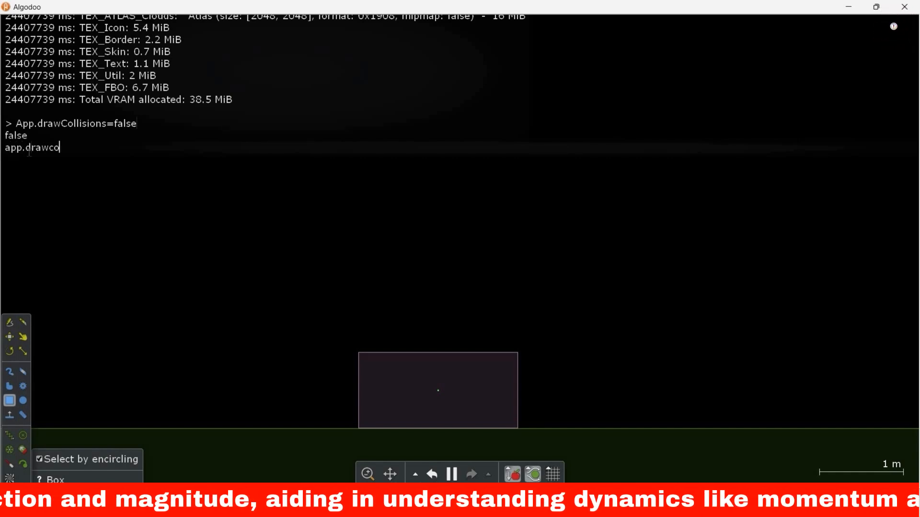
text(wco)
key(Tab)
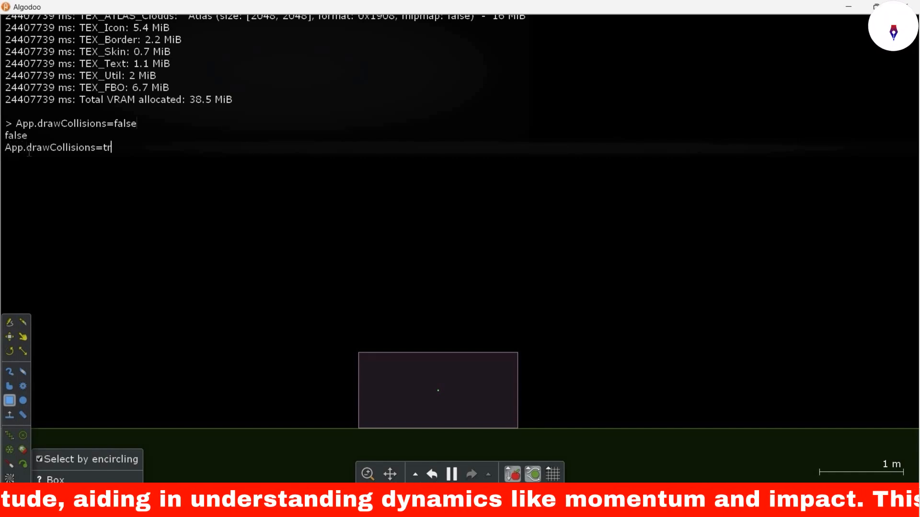
text(=true)
key(Return)
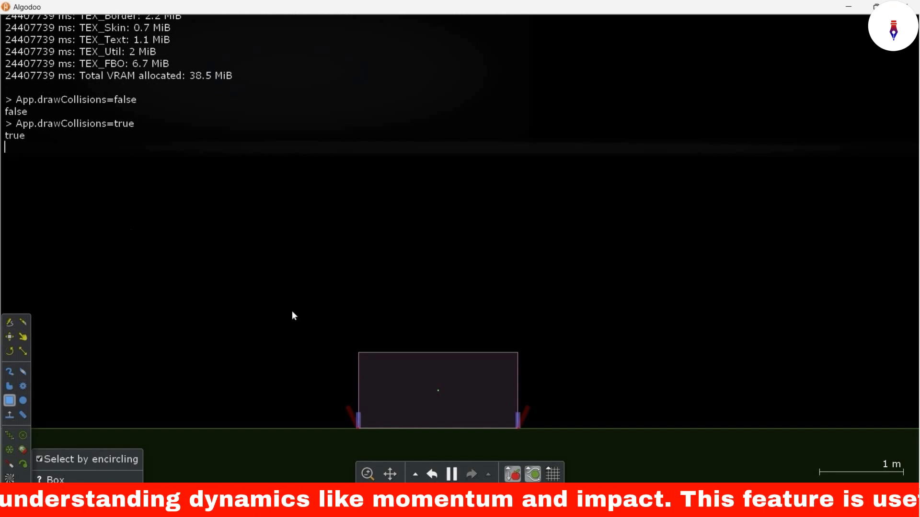
scroll(373, 440, up, 5)
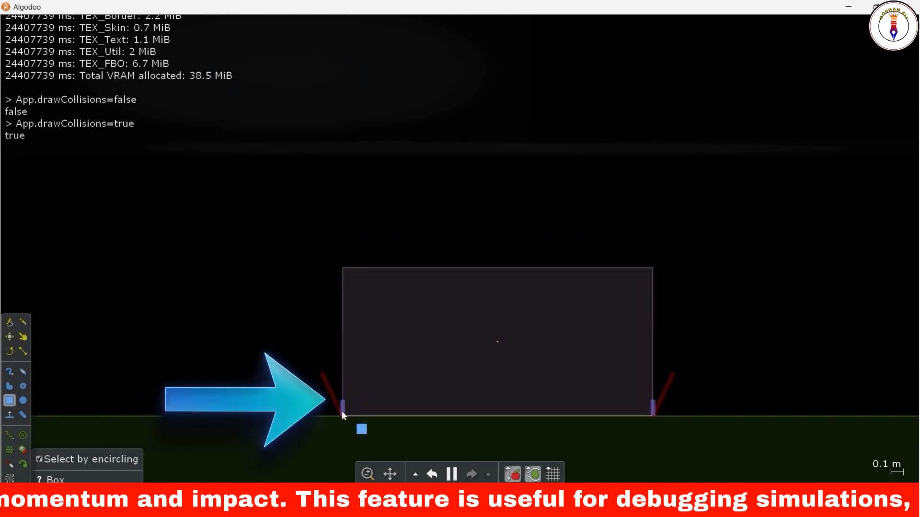
Step: Turn off the collision vectors by setting App.drawCollisions=false in the console
text(app.drawco)
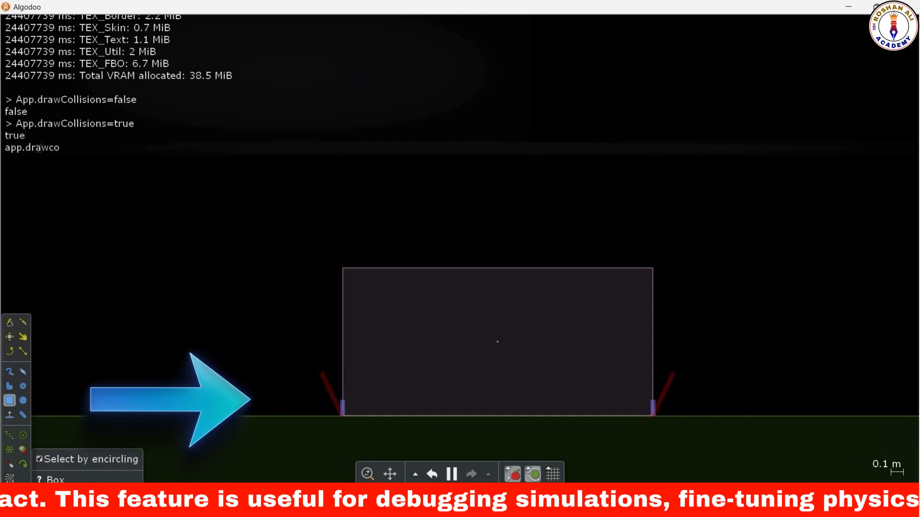
key(Tab)
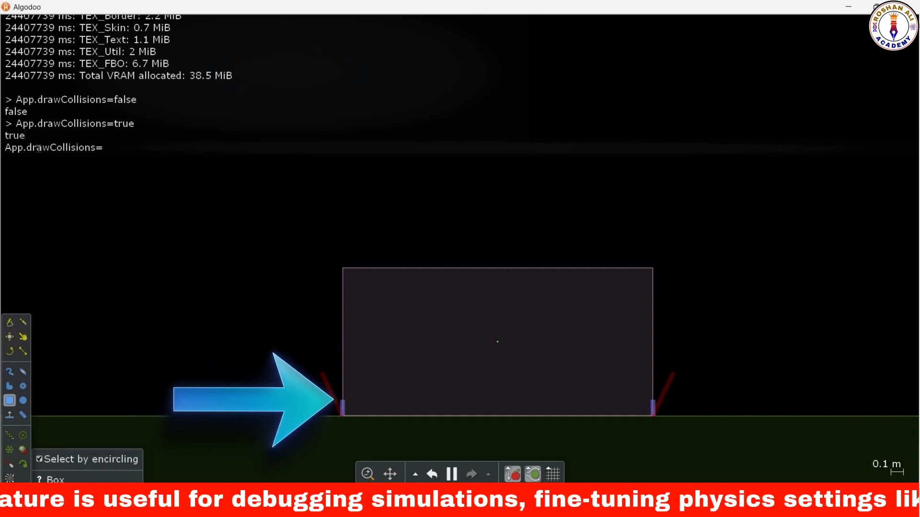
text(=false)
key(Return)
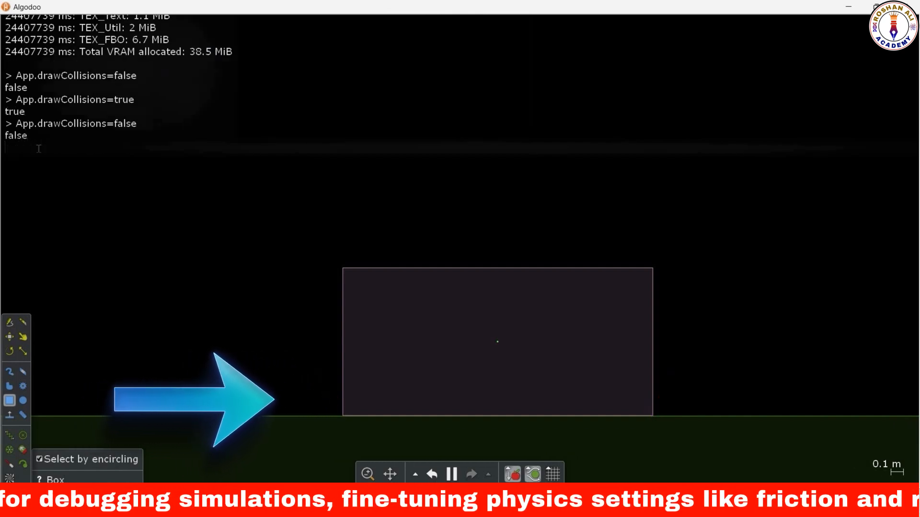
Step: Reuse the previous console command with its value changed so that App.drawCollisions=true
key(Up)
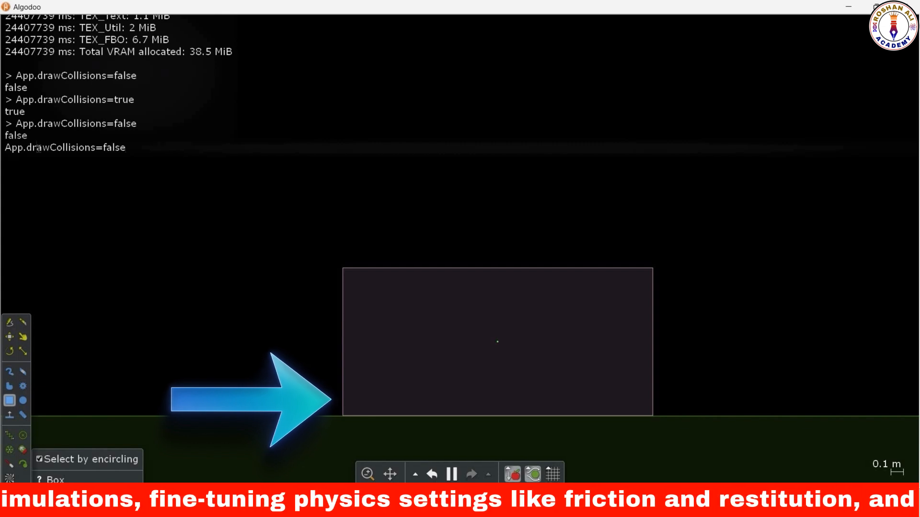
key(BackSpace)
key(BackSpace)
key(BackSpace)
key(BackSpace)
key(BackSpace)
text(true)
key(Return)
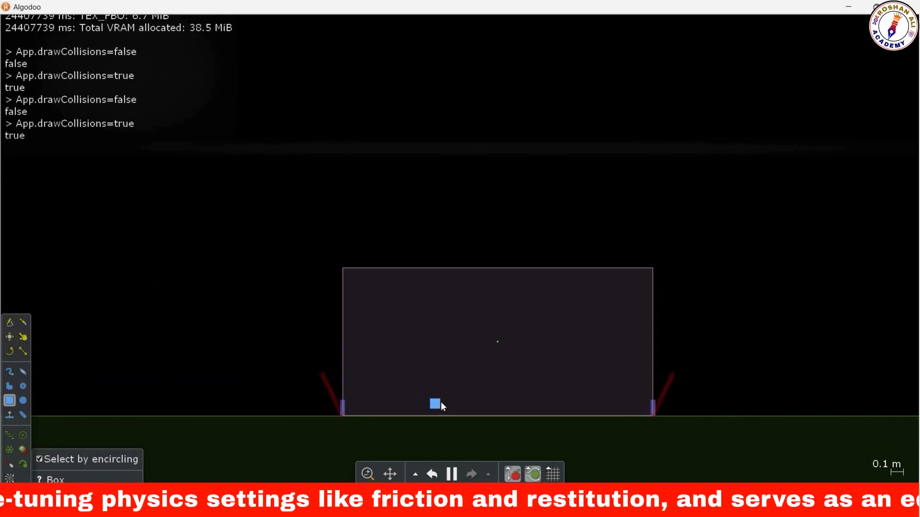
Step: Pull the box around on the ground while the simulation runs, and pause the simulation
scroll(442, 352, down, 3)
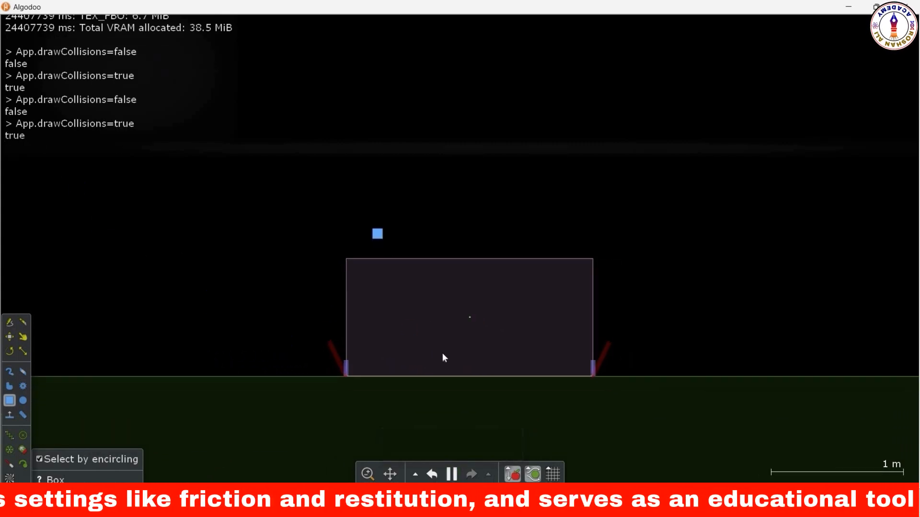
scroll(449, 364, up, 1)
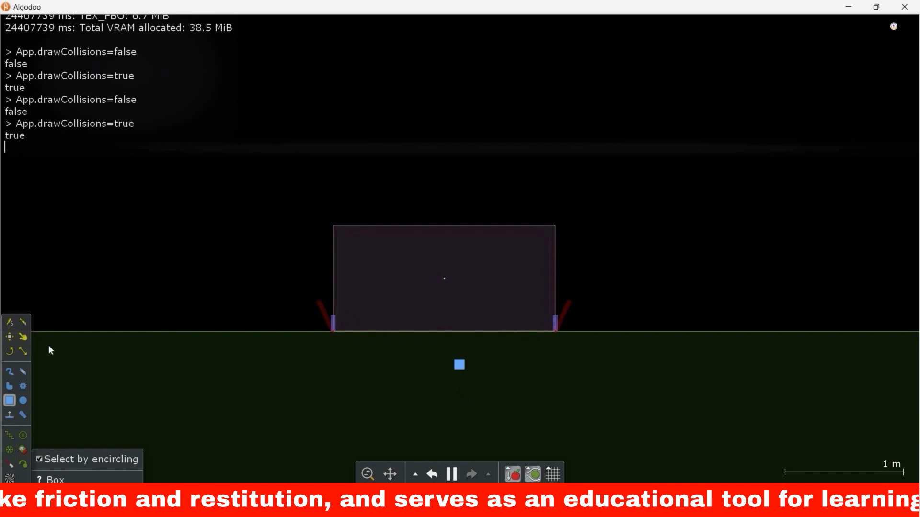
click(24, 337)
drag(452, 291, 439, 354)
click(454, 474)
Step: Move the box partly into the ground and rotate it clockwise so it sits tilted
click(9, 337)
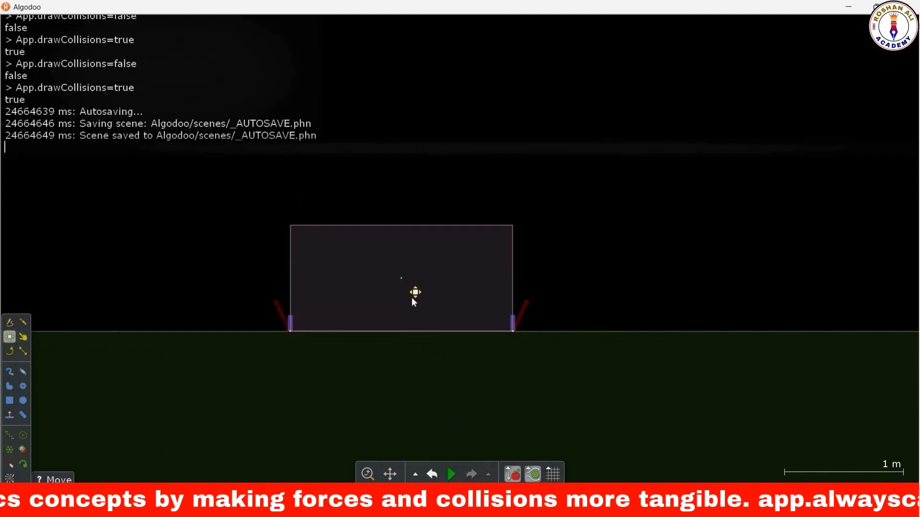
drag(411, 305, 452, 380)
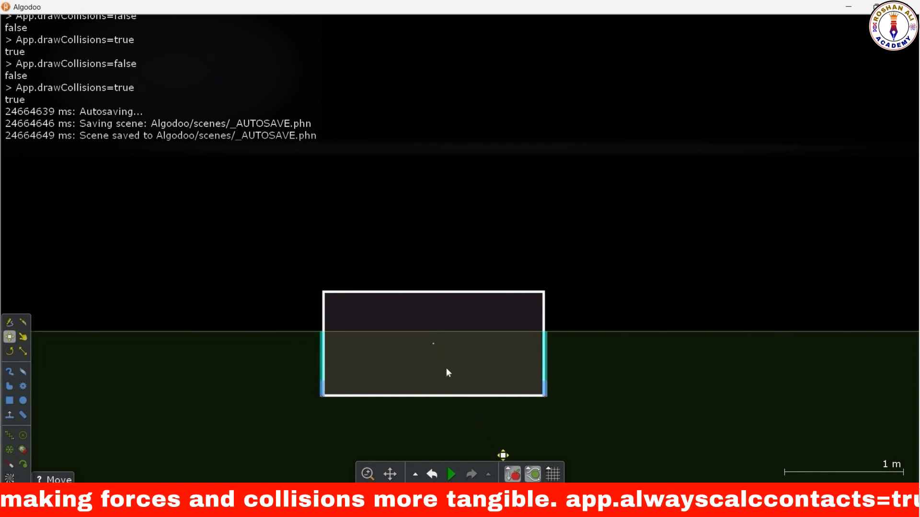
key(r)
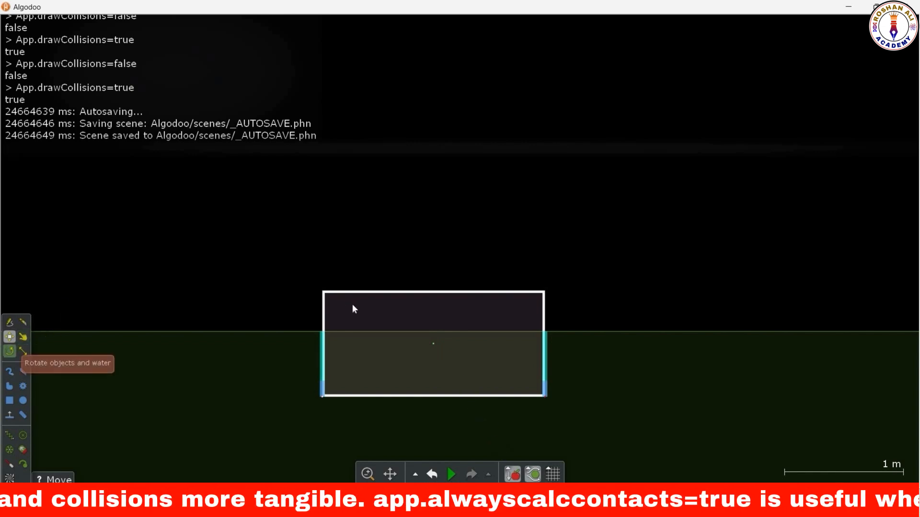
drag(369, 302, 388, 282)
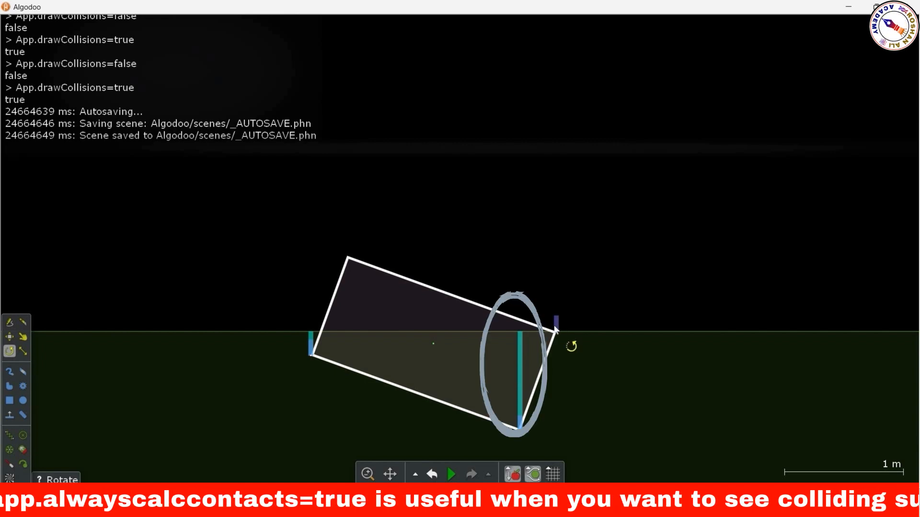
Step: Stop continuous contact calculation by setting App.alwaysCalcContacts=false in the console
text(app.a)
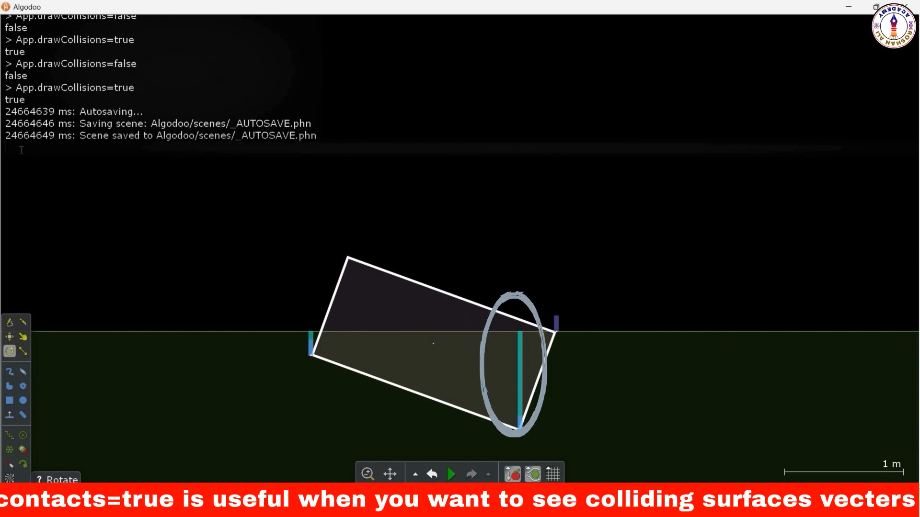
text(lwaysCalcon)
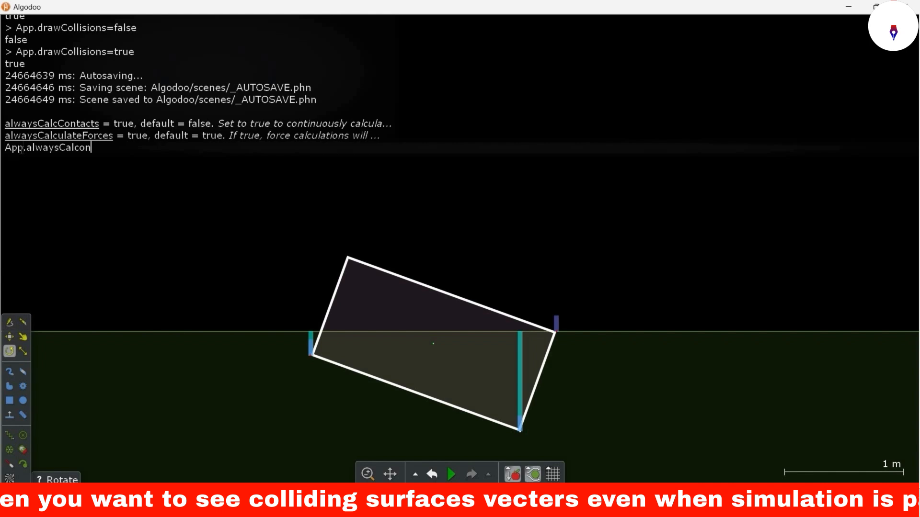
key(BackSpace)
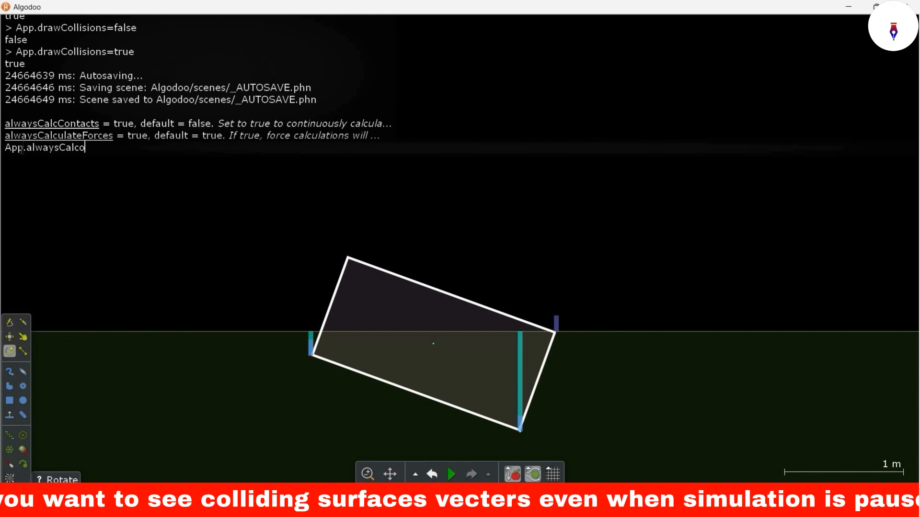
key(BackSpace)
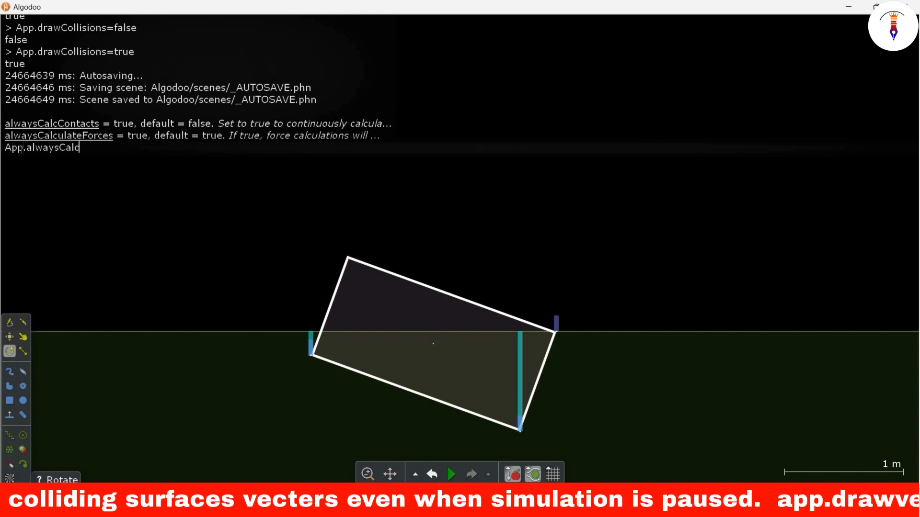
text(Contacts)
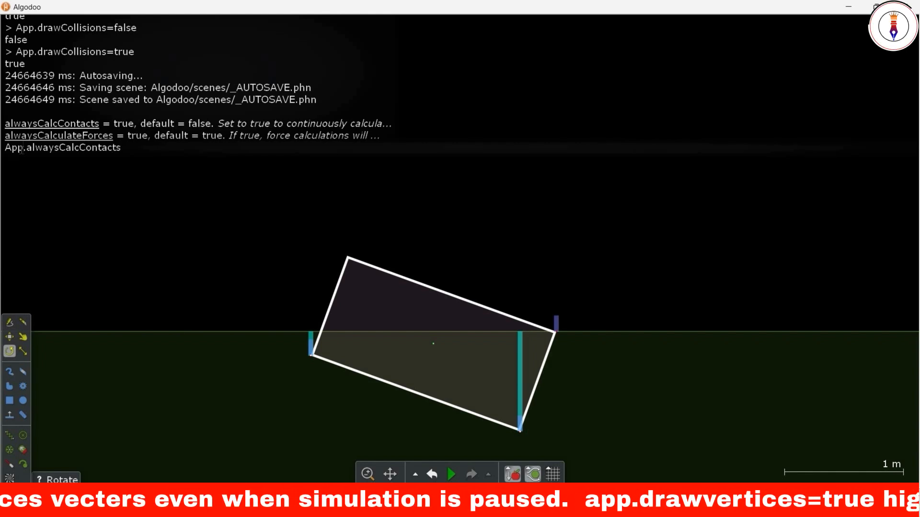
text(=false)
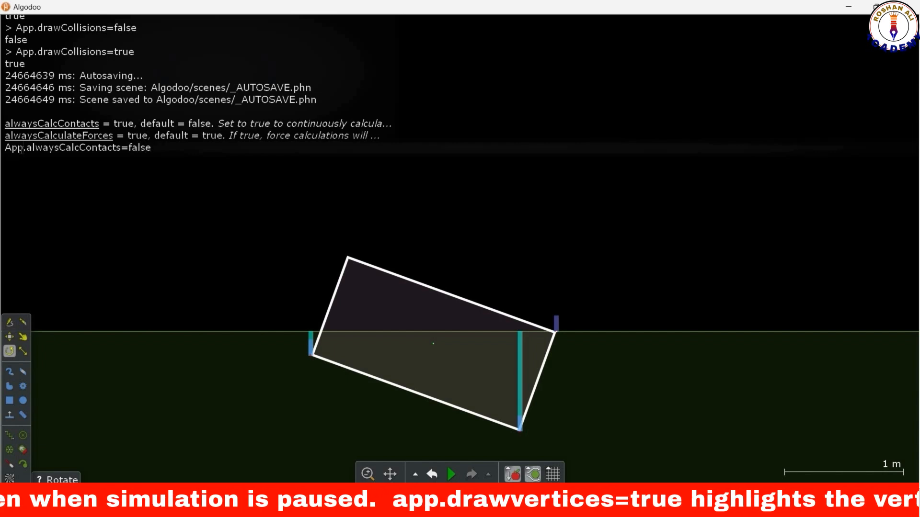
key(Return)
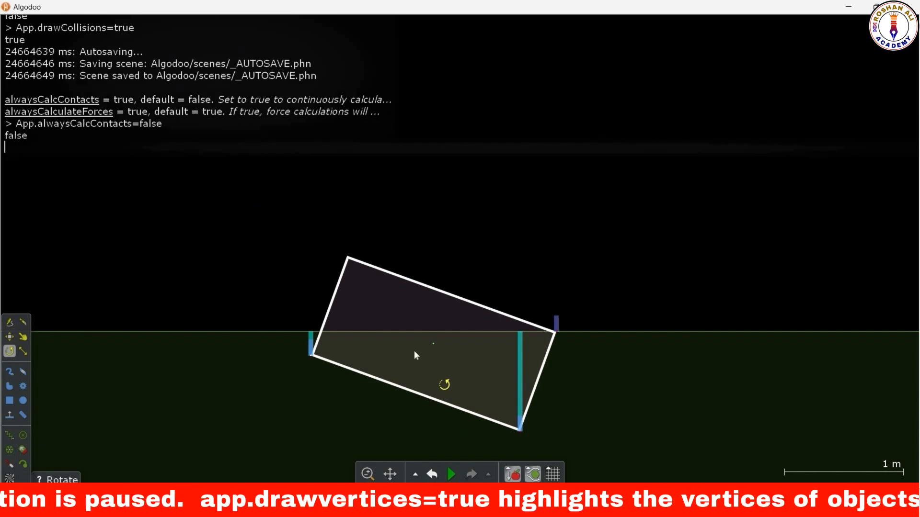
Step: Lift the tilted box out of the ground and run the simulation to let it fall
key(m)
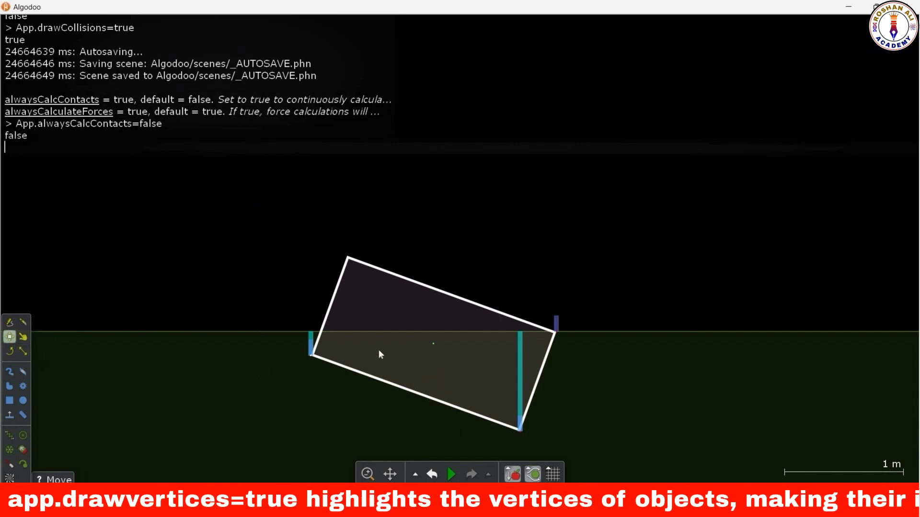
drag(484, 348, 497, 375)
drag(474, 321, 451, 170)
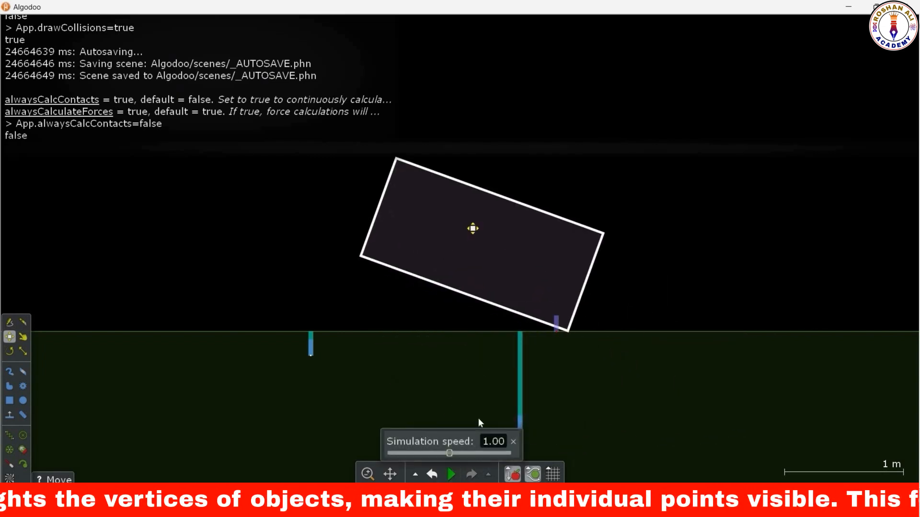
click(451, 474)
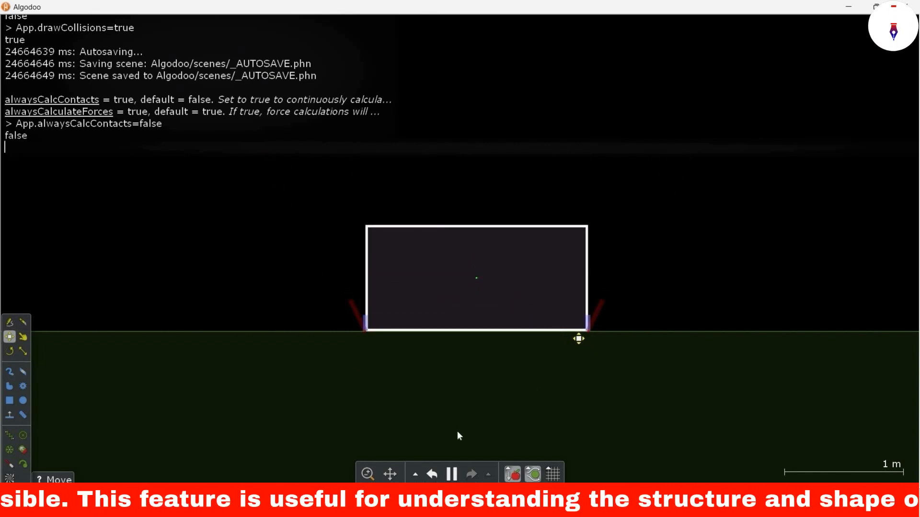
Step: Pause the simulation, shift the box sideways slightly into the ground, and set App.alwaysCalcContacts=true in the console
click(451, 475)
drag(507, 303, 550, 331)
text(ap)
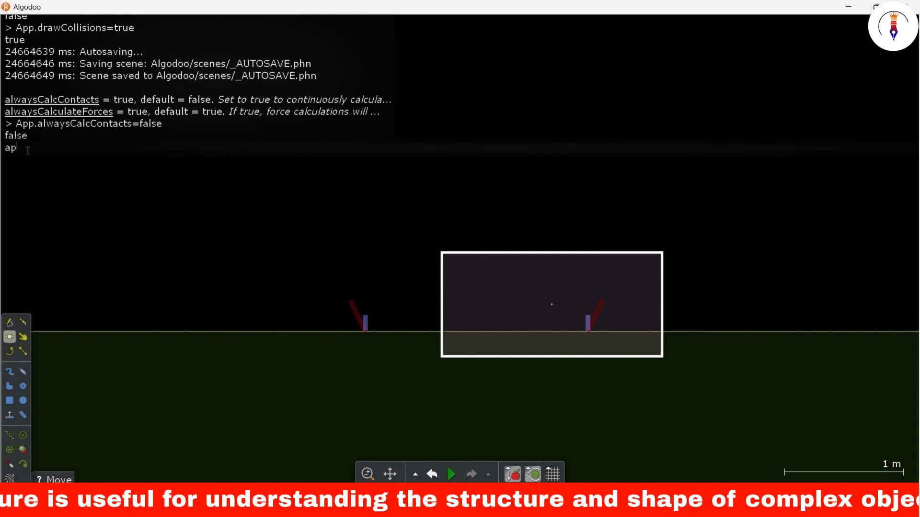
text(p.alwayscalc)
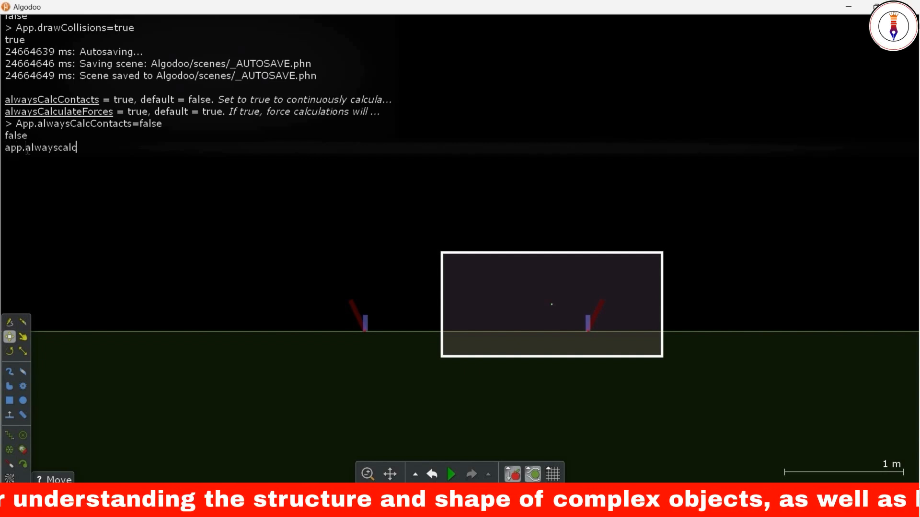
key(Tab)
text(=true)
key(Return)
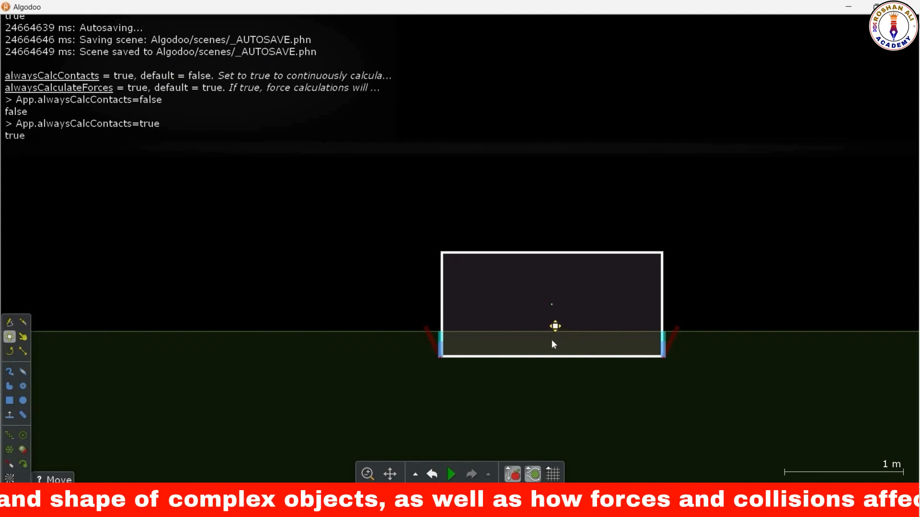
Step: Sink the box deeper into the ground and rotate it counter-clockwise until it stands nearly upright
drag(542, 319, 549, 353)
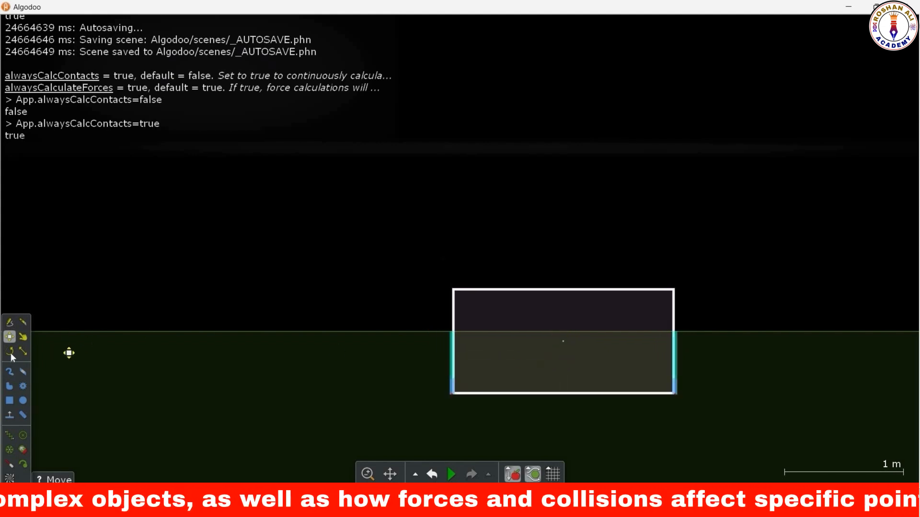
drag(487, 302, 543, 397)
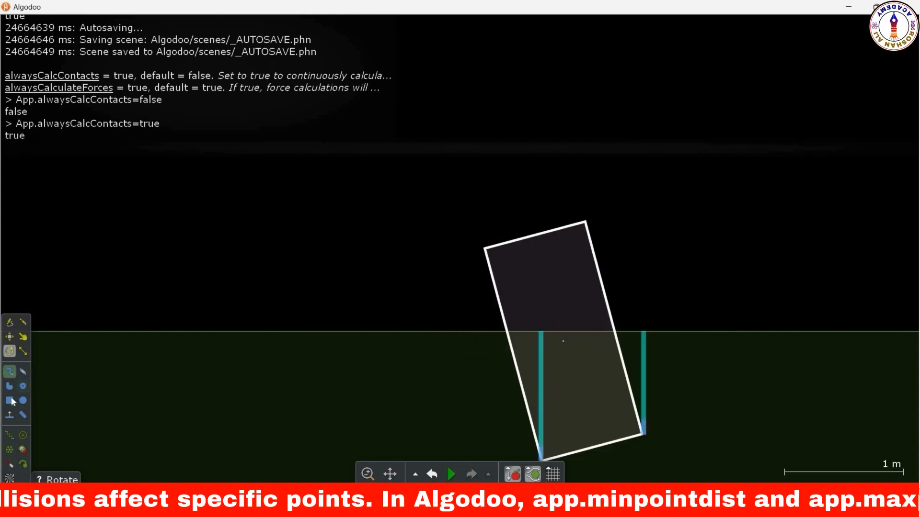
Step: Draw a small rectangular box in the air beside the large one, and move the large box up toward it
key(b)
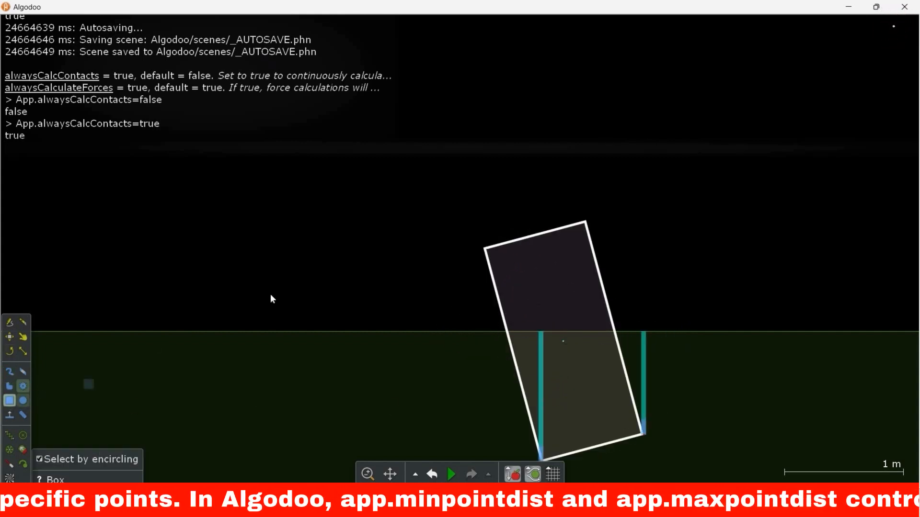
drag(363, 311, 363, 309)
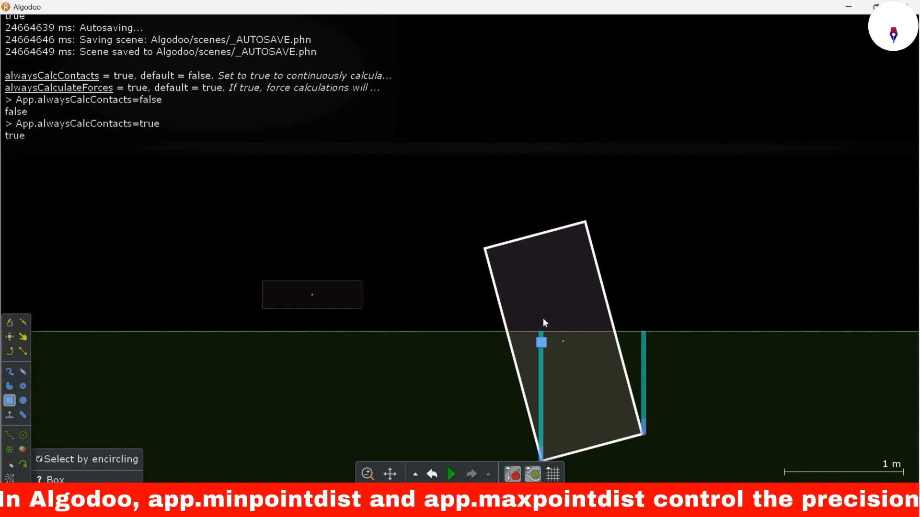
drag(530, 297, 459, 317)
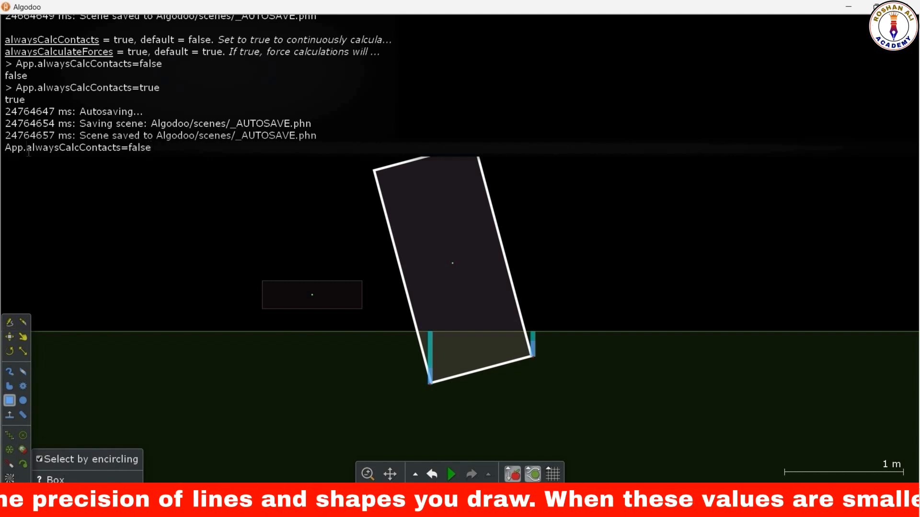
Step: Set App.alwaysCalcContacts=false in the console, reposition the large box, and run the simulation
key(Return)
drag(416, 276, 369, 273)
key(space)
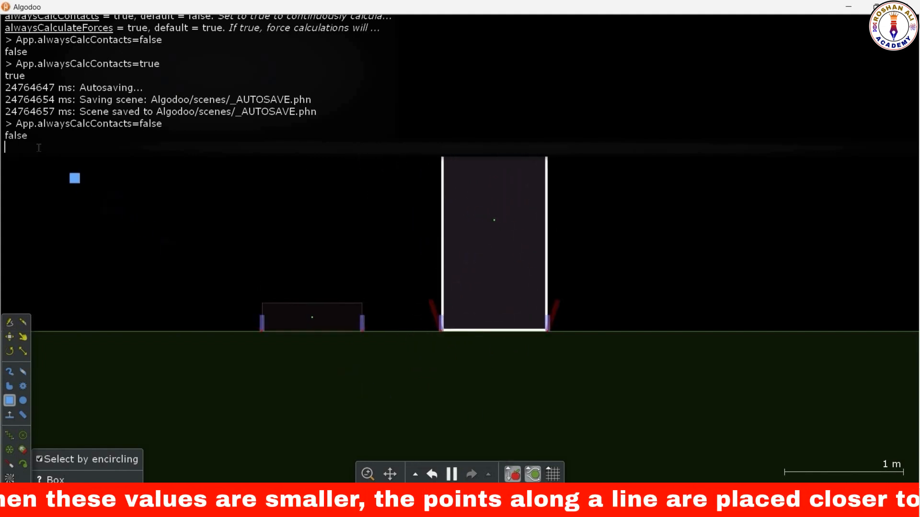
Step: Enable vertex drawing by entering app.drawvertices=true in the console
text(app.)
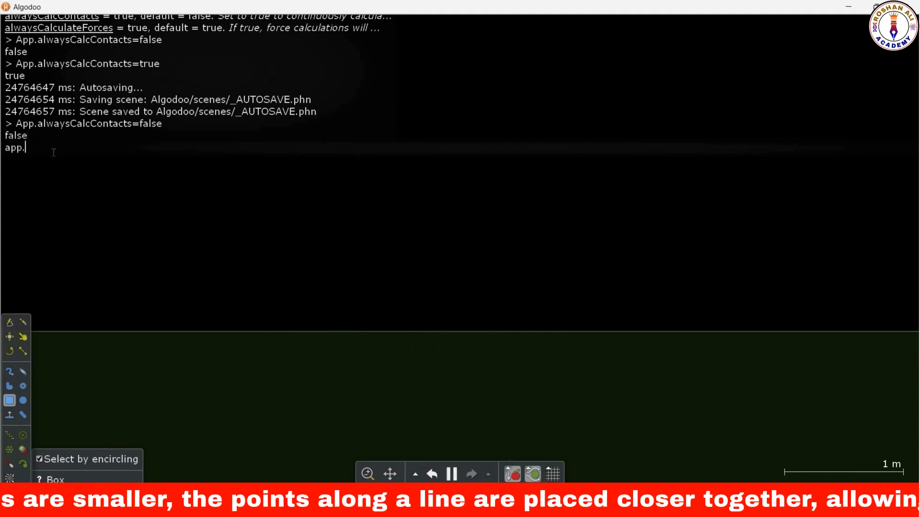
text(drawverti)
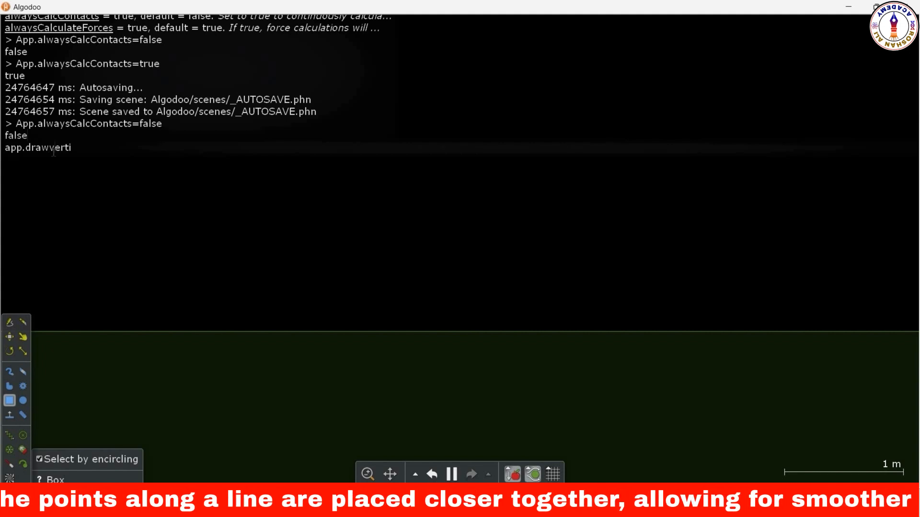
text(ces=true)
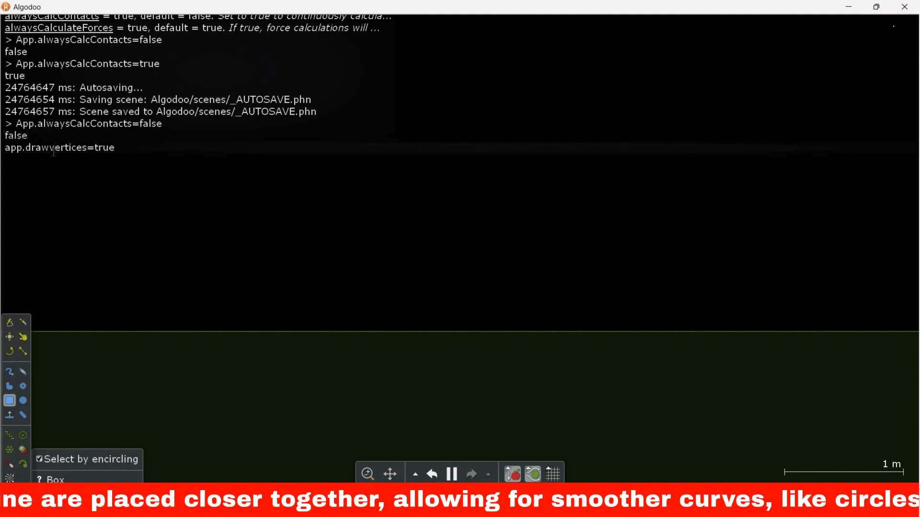
key(Return)
Step: Draw a four-sided shape above the ground with the Polygon tool, and set App.drawVertices=false in the console
click(10, 386)
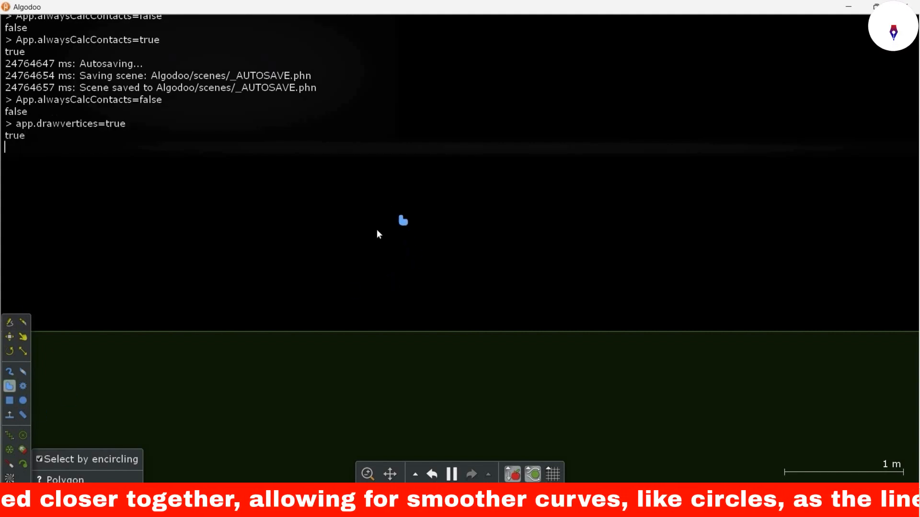
mouse_move(451, 301)
mouse_down()
mouse_move(529, 240)
mouse_move(527, 232)
mouse_up()
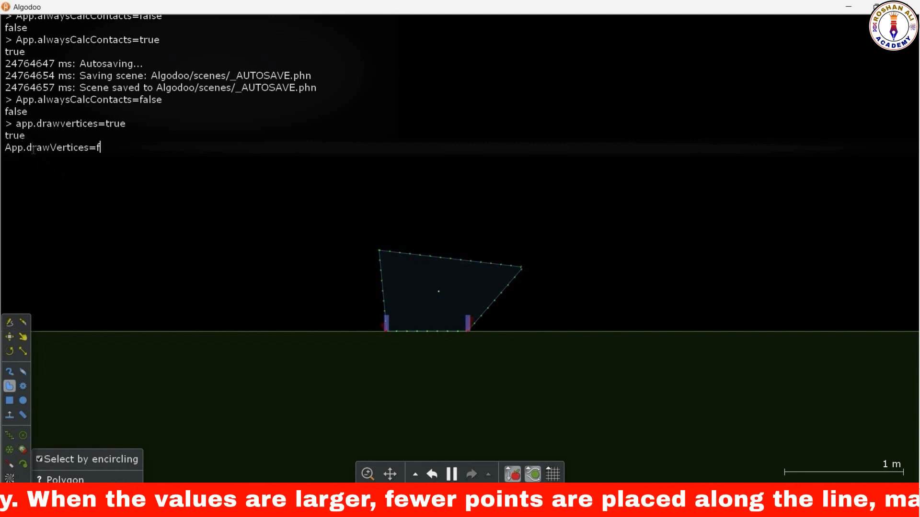
key(Return)
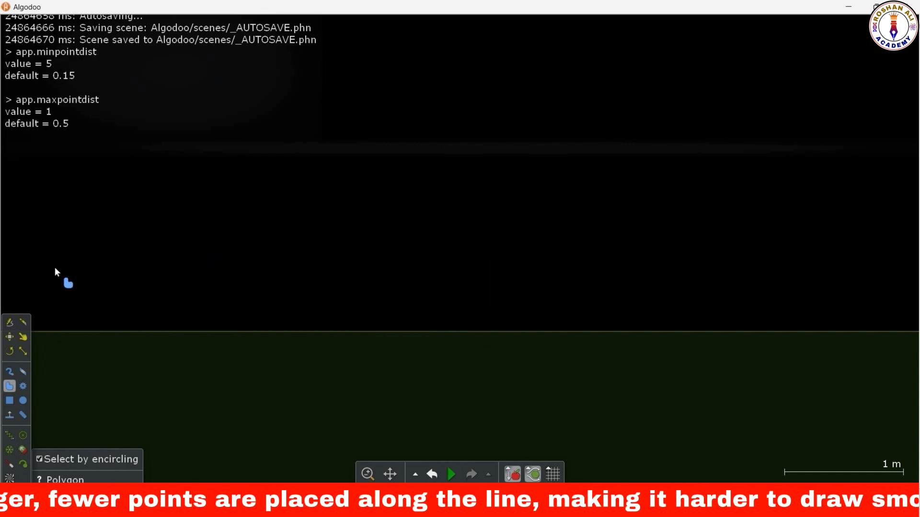
Step: Set app.minpointdist=1 in the console
text(app.minpointdist)
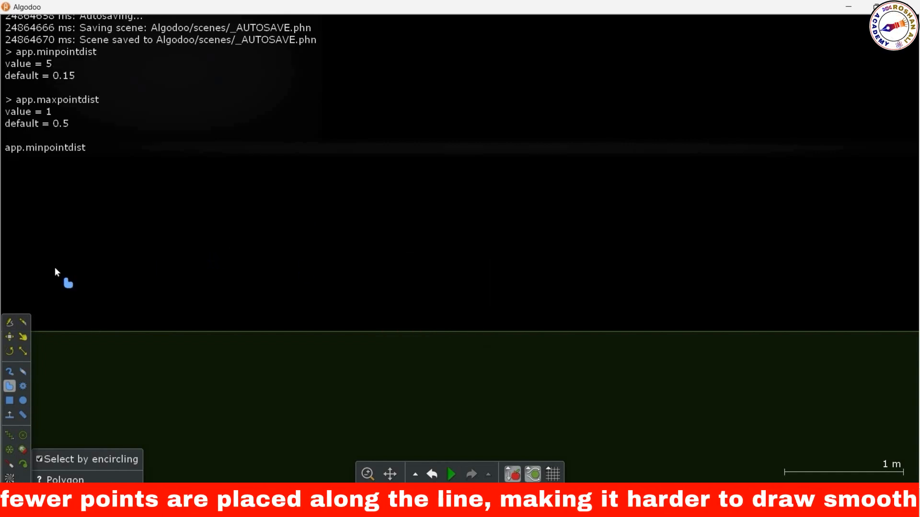
text(=1)
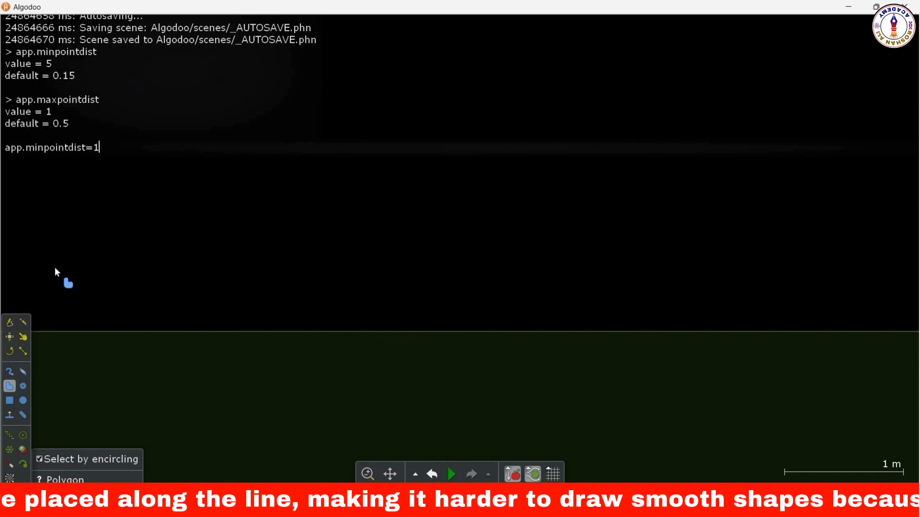
key(Return)
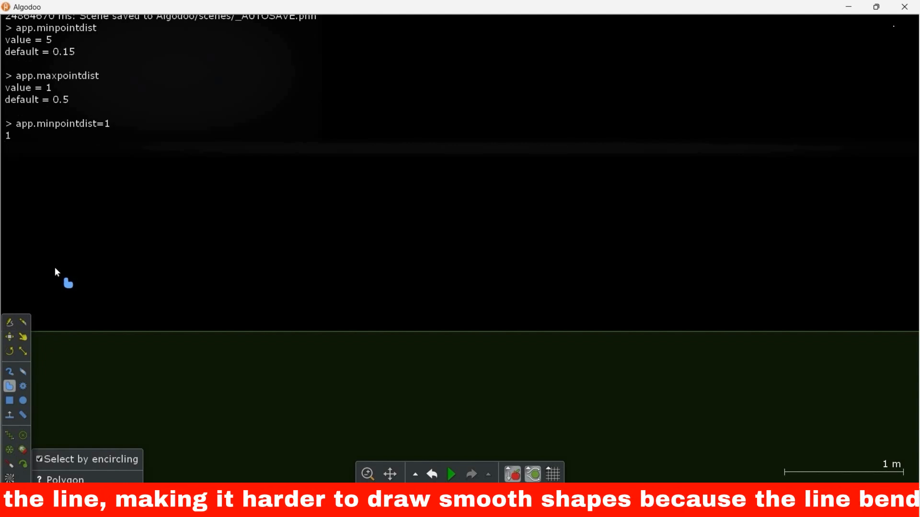
Step: Set app.maxpointdist=5 in the console and draw a small freehand polygon above the ground
key(Up)
key(Up)
text(=)
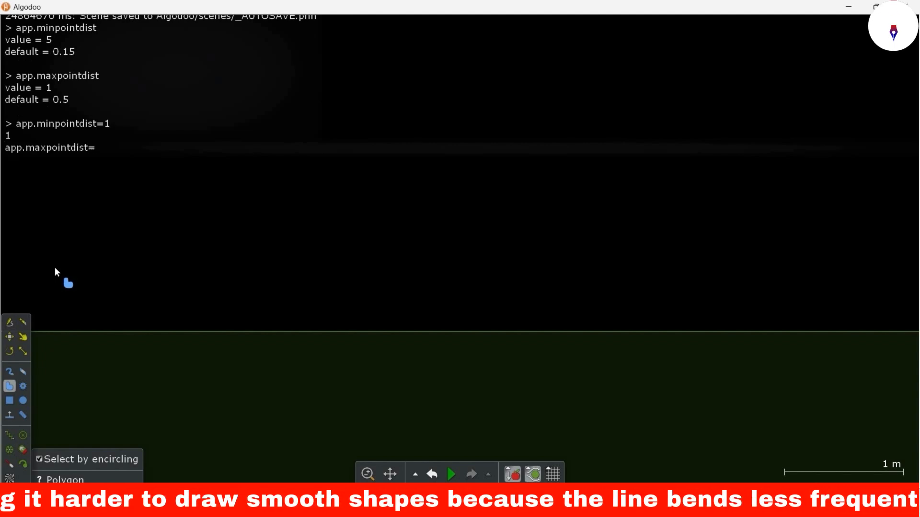
text(5)
key(Return)
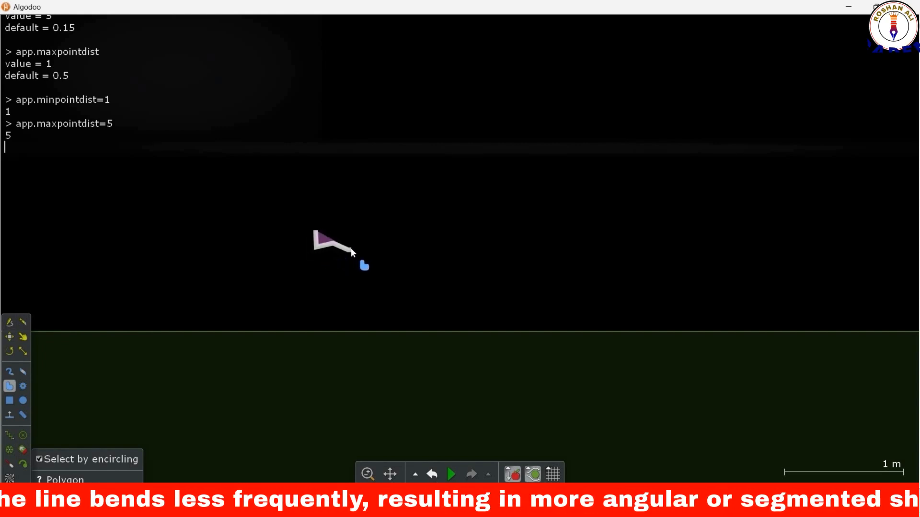
mouse_move(347, 262)
mouse_down()
mouse_move(378, 255)
mouse_move(365, 261)
mouse_up()
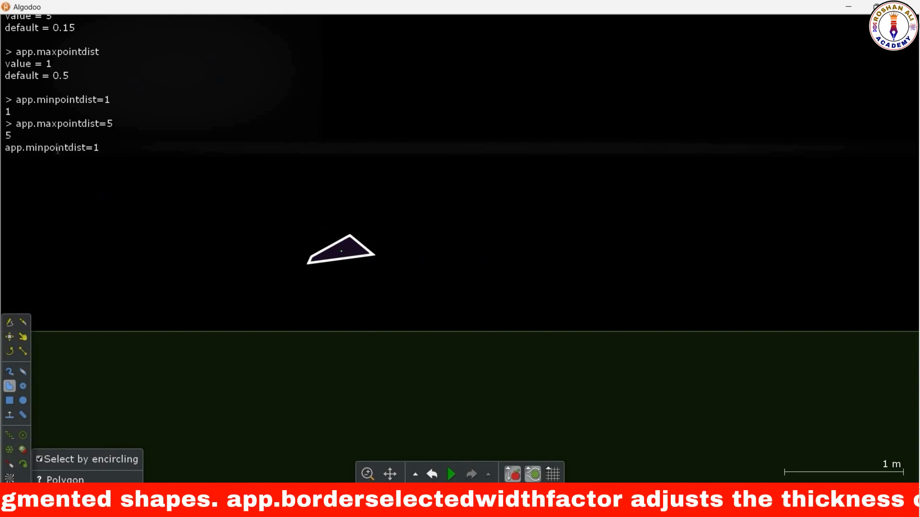
Step: Set app.minpointdist=4 in the console, and draw and select a tall narrow triangle beside the first polygon
key(BackSpace)
text(4)
key(Return)
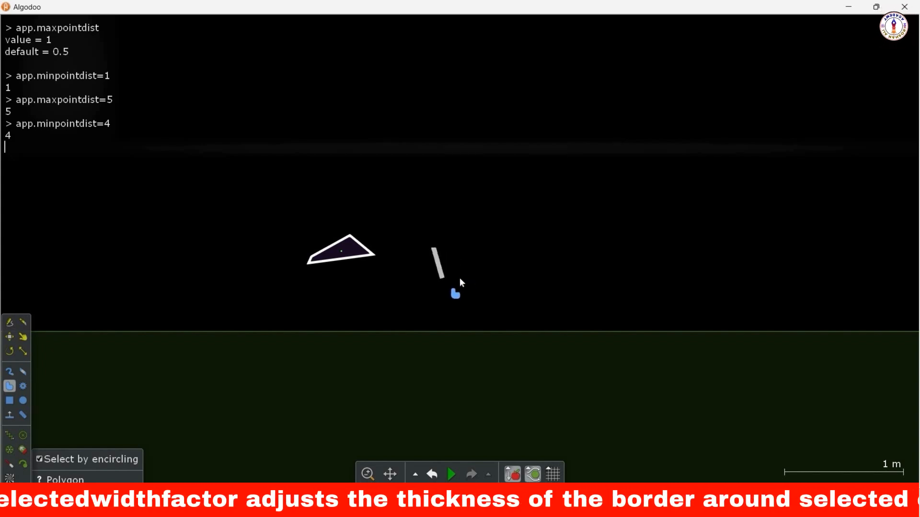
drag(459, 291, 453, 301)
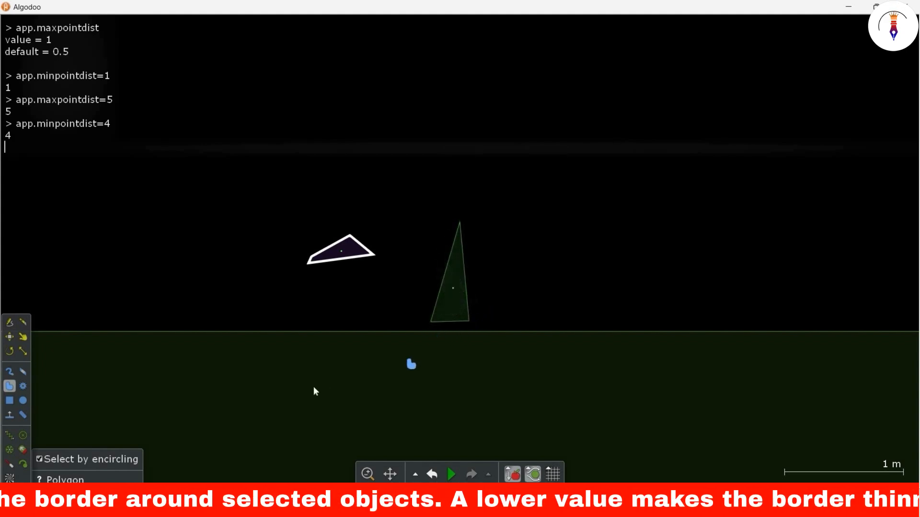
click(448, 314)
Step: Set app.minpointdist=8 and app.maxpointdist=10 in the console
key(Up)
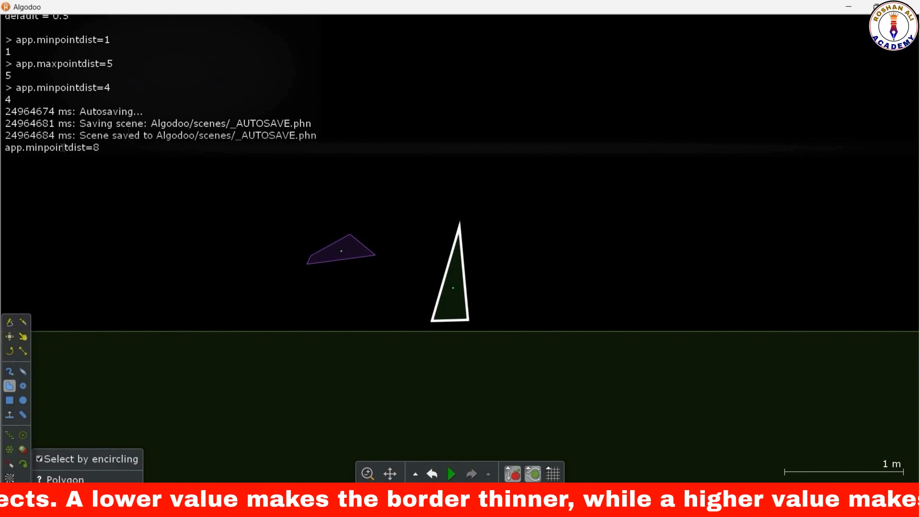
text(8)
key(Return)
key(Up)
key(Up)
key(Return)
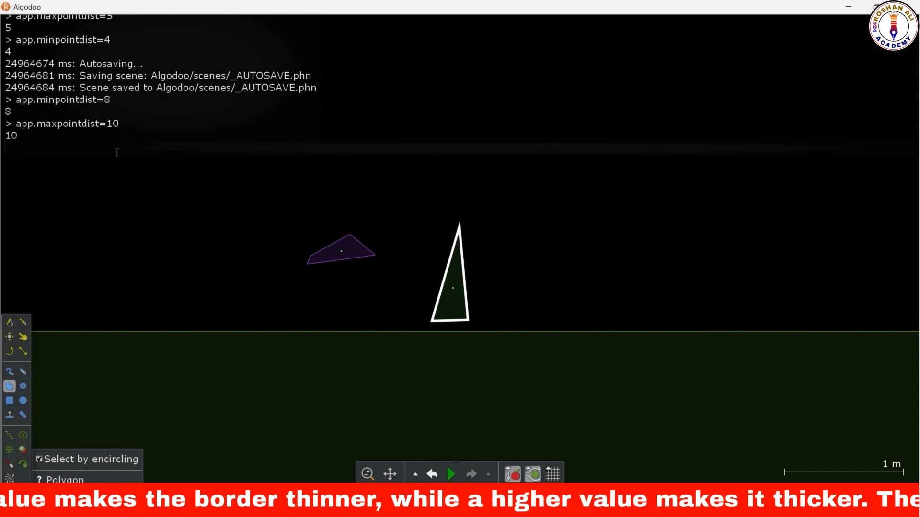
Step: Draw several freehand polygons of different sizes above the ground, including a large self-crossing loop and a long wedge
drag(512, 164, 536, 194)
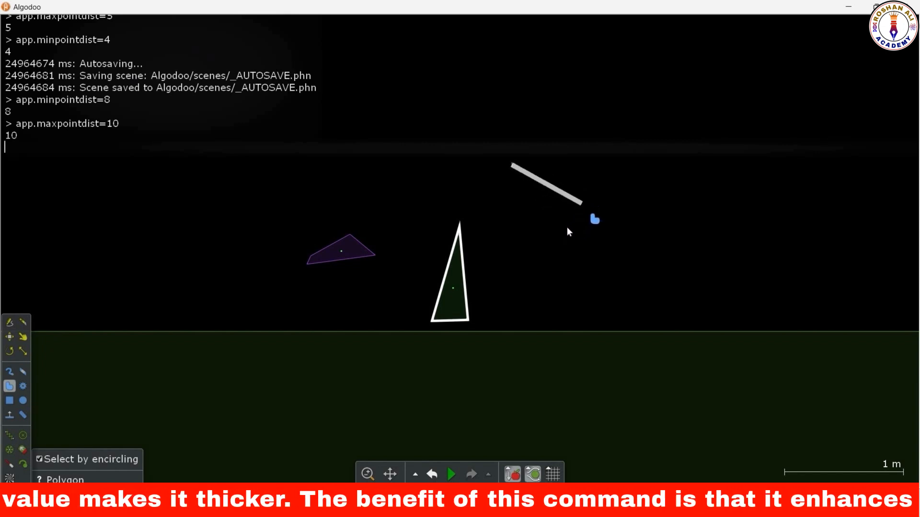
mouse_move(583, 219)
mouse_down()
mouse_move(584, 230)
mouse_move(567, 245)
mouse_move(584, 237)
mouse_move(579, 254)
mouse_move(601, 235)
mouse_move(574, 264)
mouse_move(594, 260)
mouse_move(542, 303)
mouse_up()
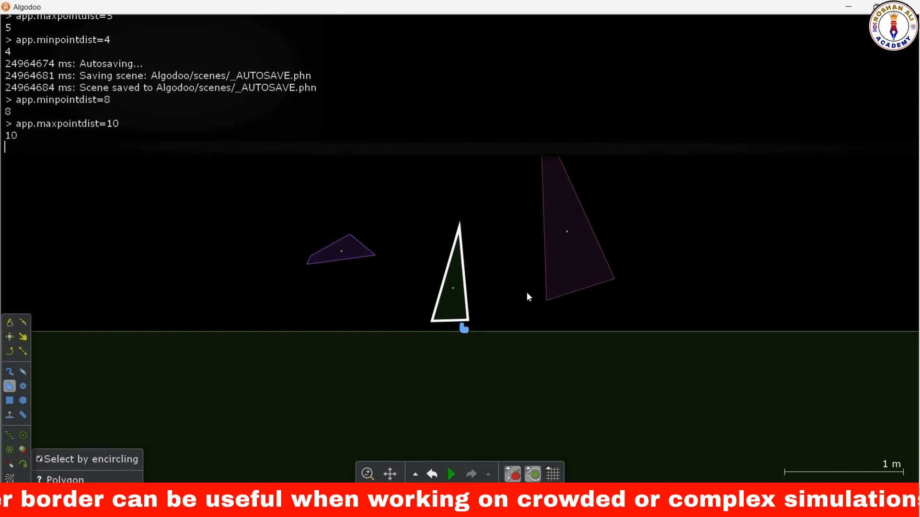
scroll(527, 297, down, 5)
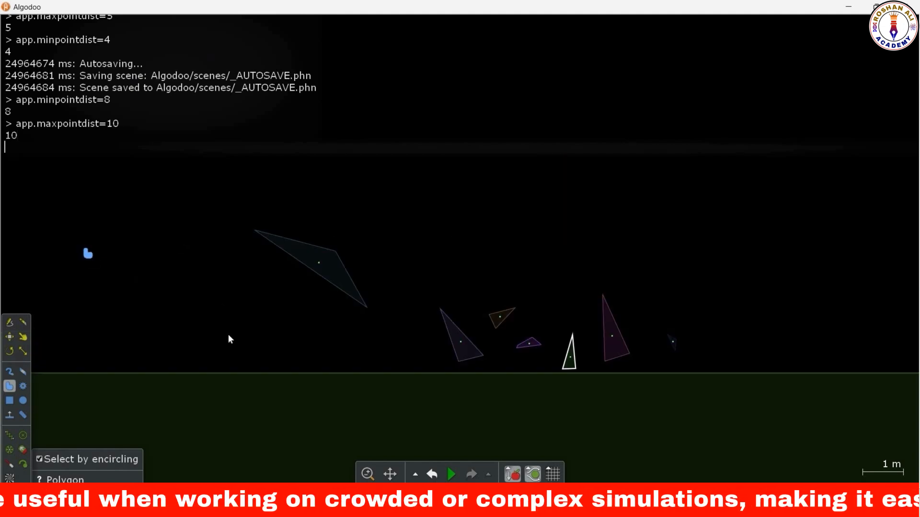
mouse_move(147, 214)
mouse_down()
mouse_move(240, 345)
mouse_move(107, 369)
mouse_move(62, 273)
mouse_move(76, 230)
mouse_move(222, 216)
mouse_move(257, 269)
mouse_move(266, 367)
mouse_move(201, 381)
mouse_up()
mouse_move(161, 330)
mouse_down()
mouse_move(146, 239)
mouse_move(191, 189)
mouse_move(263, 194)
mouse_move(268, 307)
mouse_move(165, 352)
mouse_move(132, 327)
mouse_up()
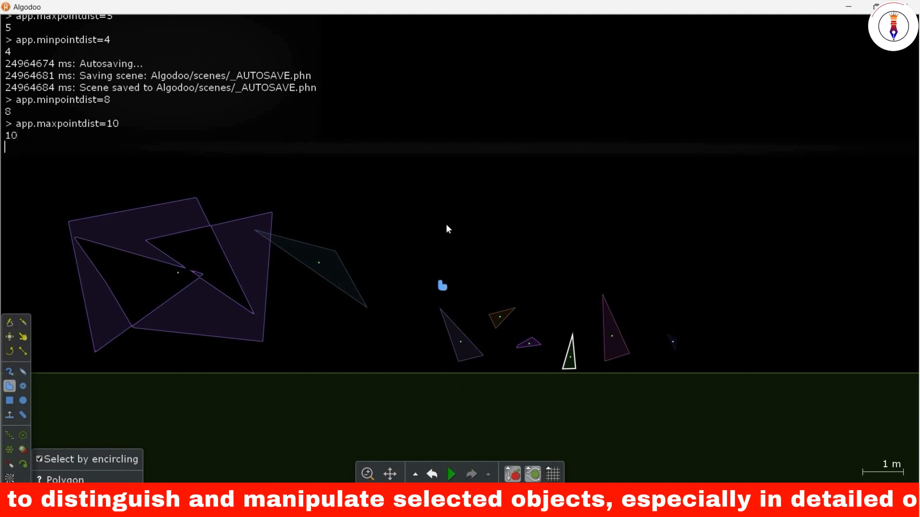
drag(378, 157, 726, 303)
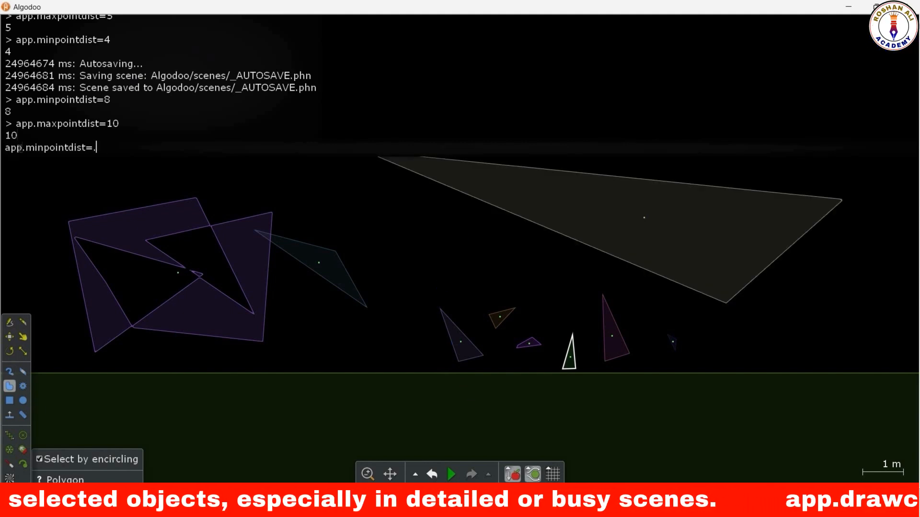
Step: Set app.minpointdist=.1 in the console and draw a rounded freehand shape among the coarse polygons
key(Return)
drag(424, 215, 497, 285)
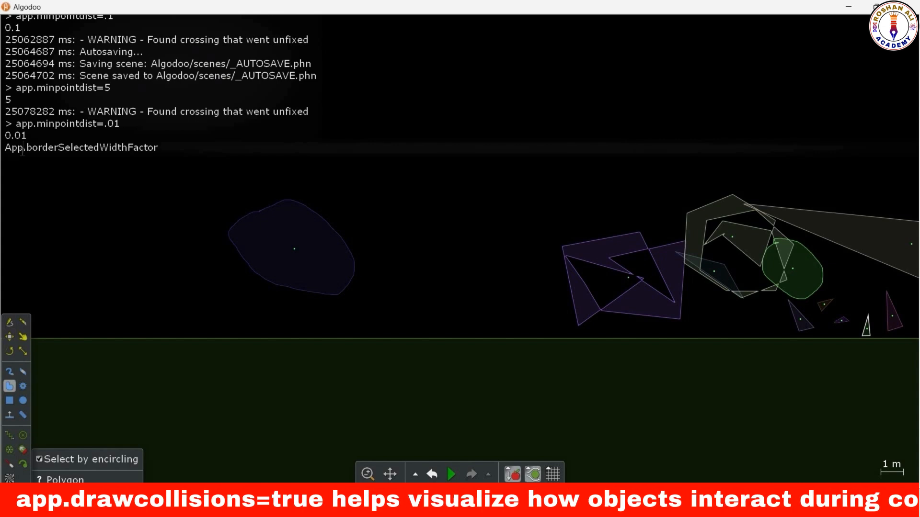
Step: Query App.borderSelectedWidthFactor in the console, set it to 1, and select the smooth blue rounded shape
key(Return)
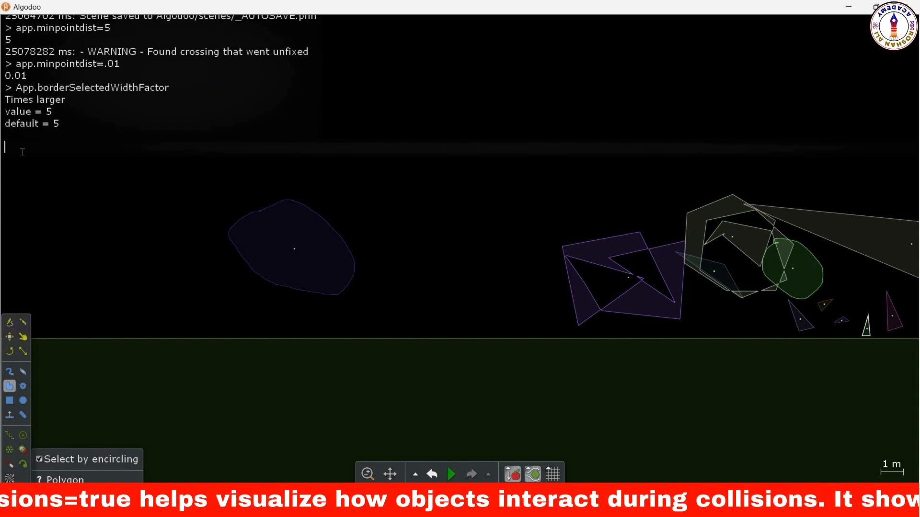
key(Up)
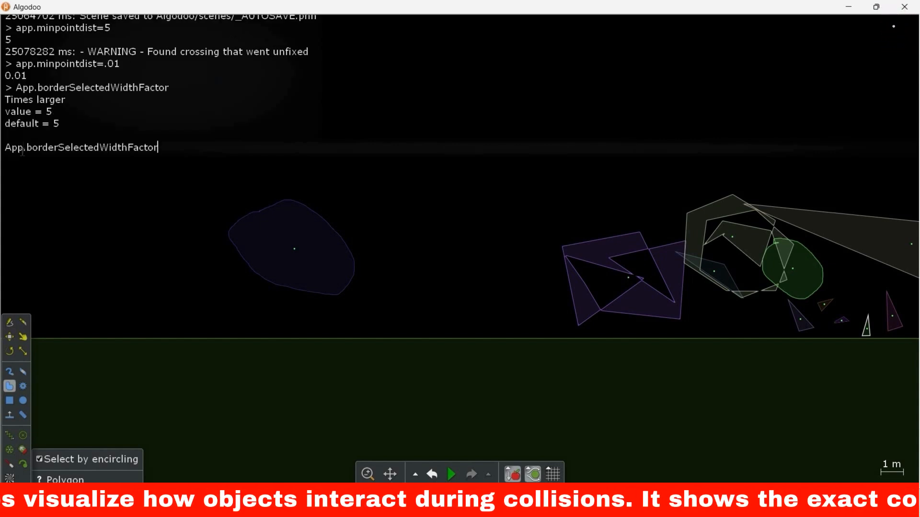
text(=1)
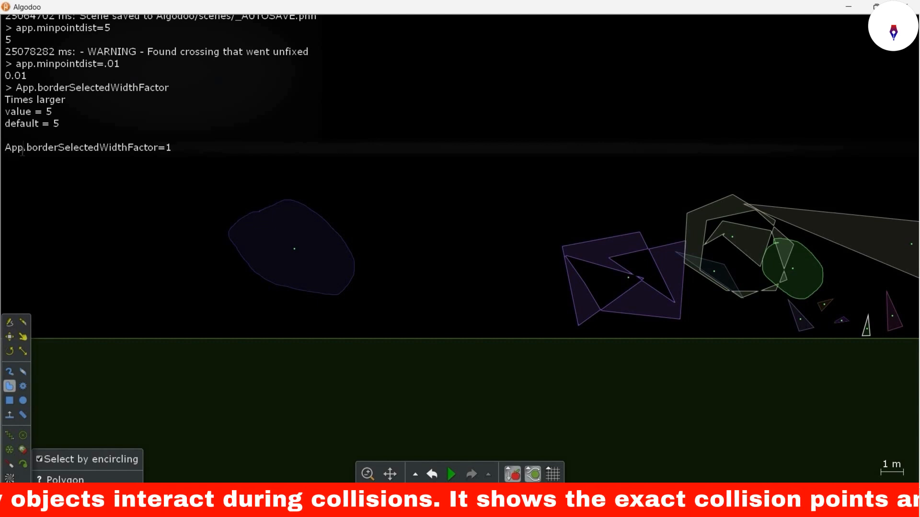
key(Return)
click(314, 273)
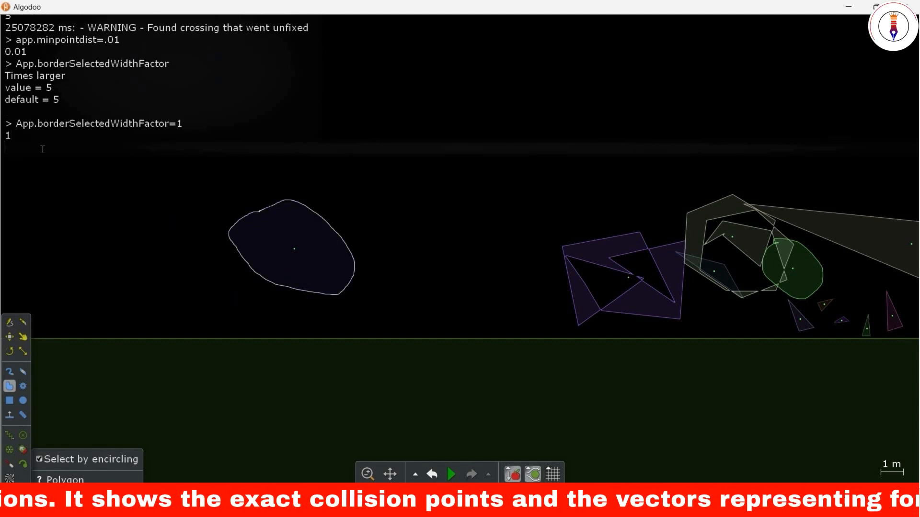
Step: Set App.borderSelectedWidthFactor=5 in the console to thicken the selected shape's border
key(Up)
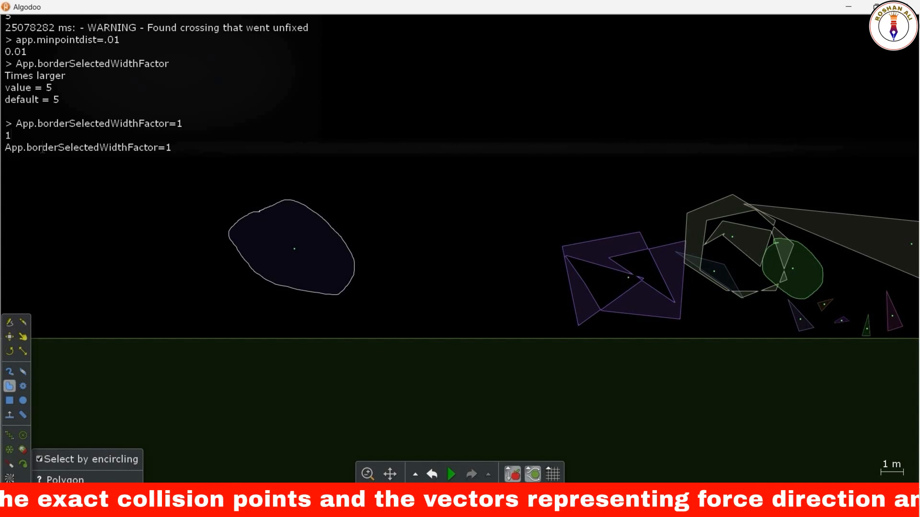
key(BackSpace)
text(5)
key(Return)
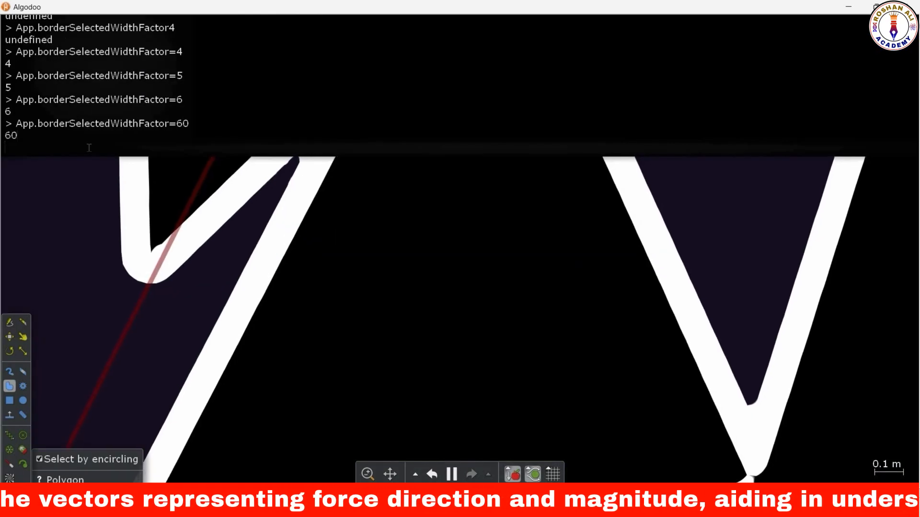
Step: Set App.borderSelectedWidthFactor=7 in the console
key(Up)
key(BackSpace)
key(BackSpace)
text(7)
key(Return)
Step: Set App.borderSelectedWidthFactor=20 in the console
key(Up)
key(BackSpace)
text(20)
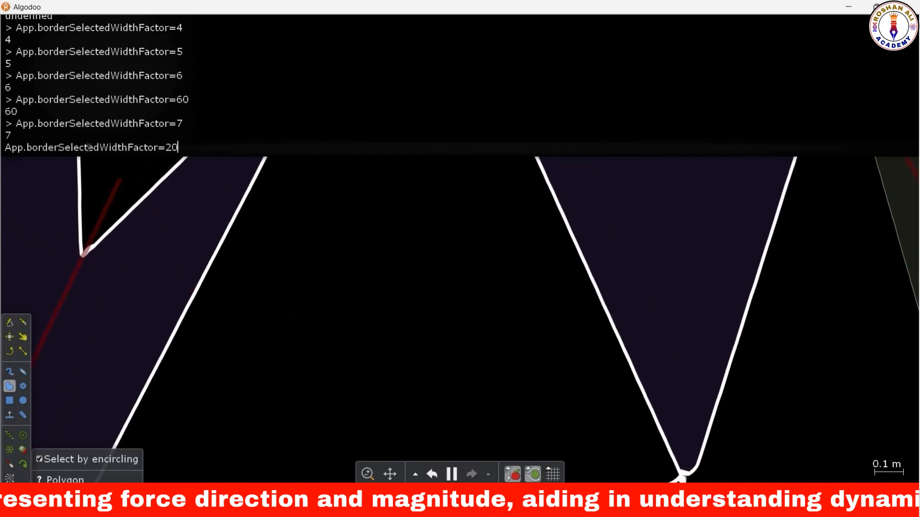
key(Return)
Step: Change the App.borderSelectedWidthFactor value again in the console
key(Up)
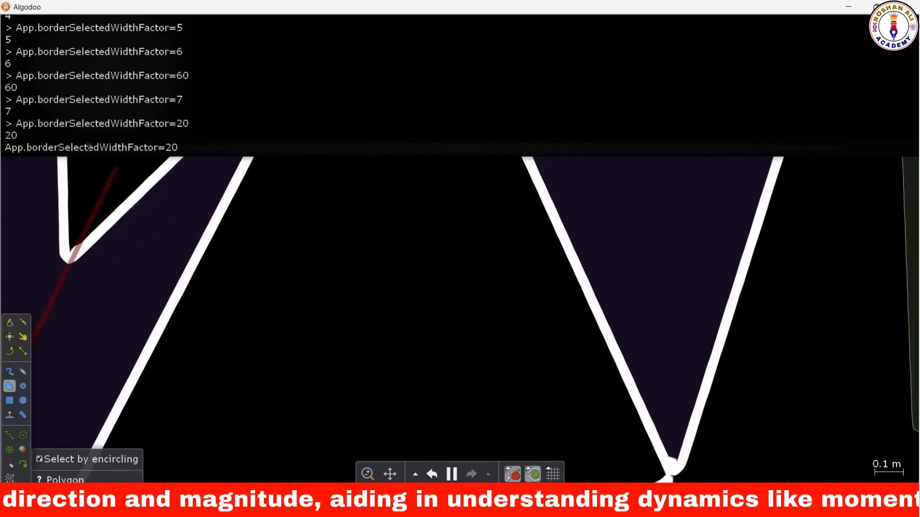
key(BackSpace)
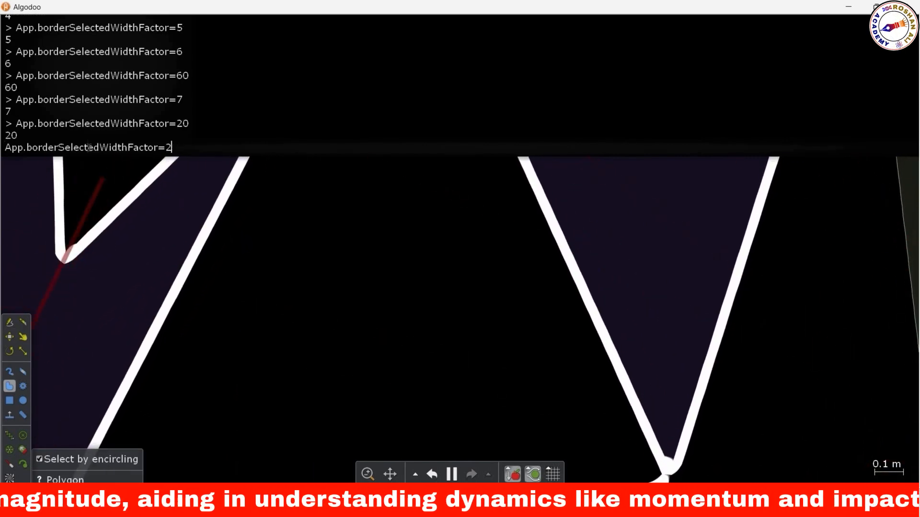